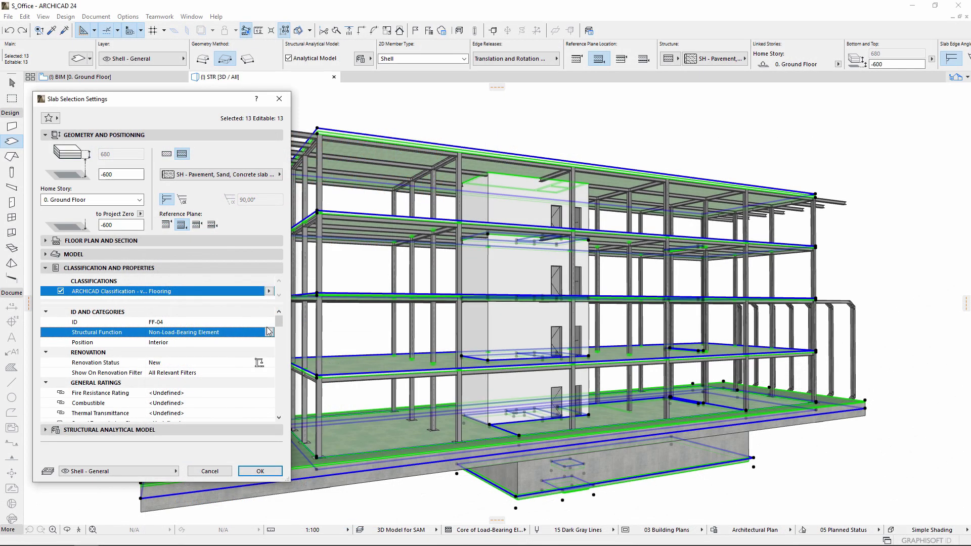
Step: Set the Structural Function of the 13 slabs to Load-Bearing Element
{"action": "left_click", "coordinate": [269, 333]}
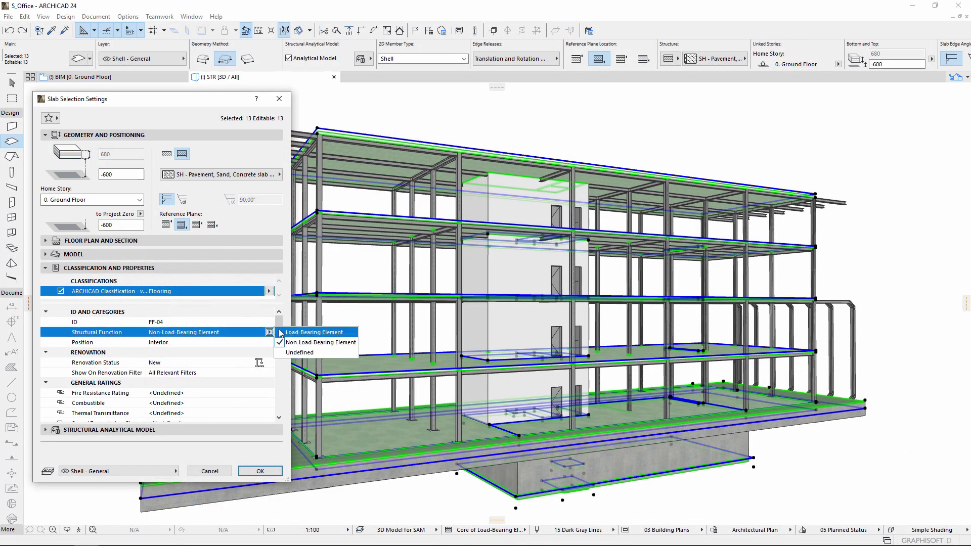
{"action": "left_click", "coordinate": [311, 333]}
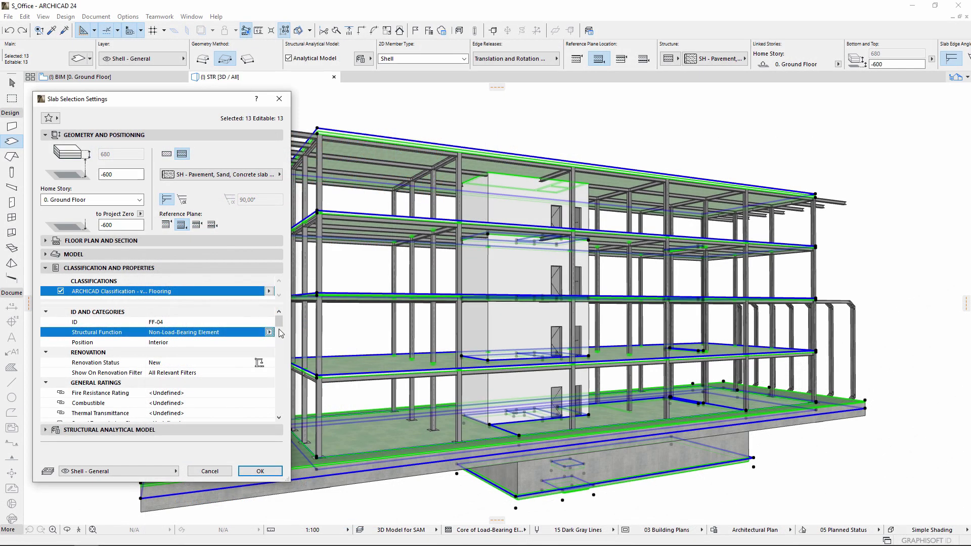
{"action": "left_click", "coordinate": [259, 471]}
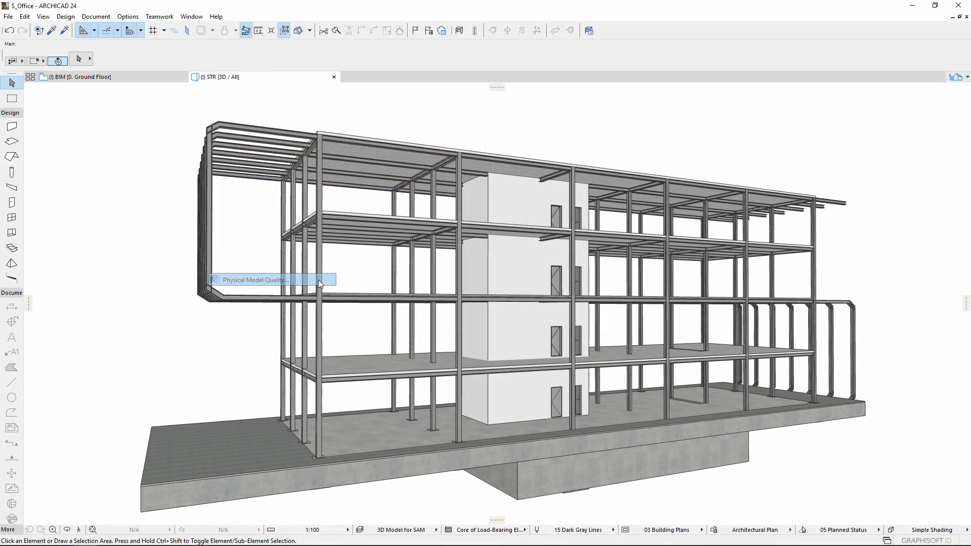
Step: Run the physical model quality check with the inadequate core dimension ratio checks enabled
{"action": "left_click", "coordinate": [369, 186]}
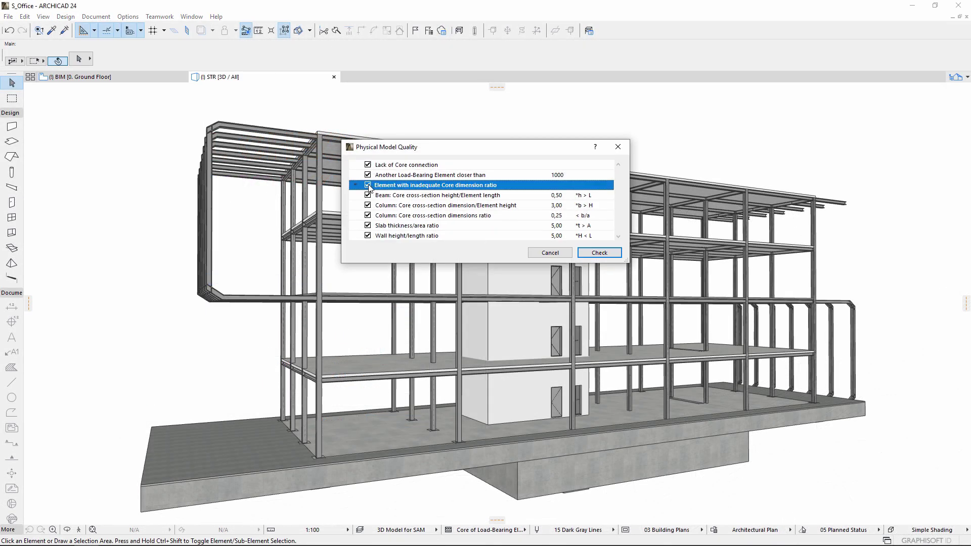
{"action": "left_click", "coordinate": [369, 186]}
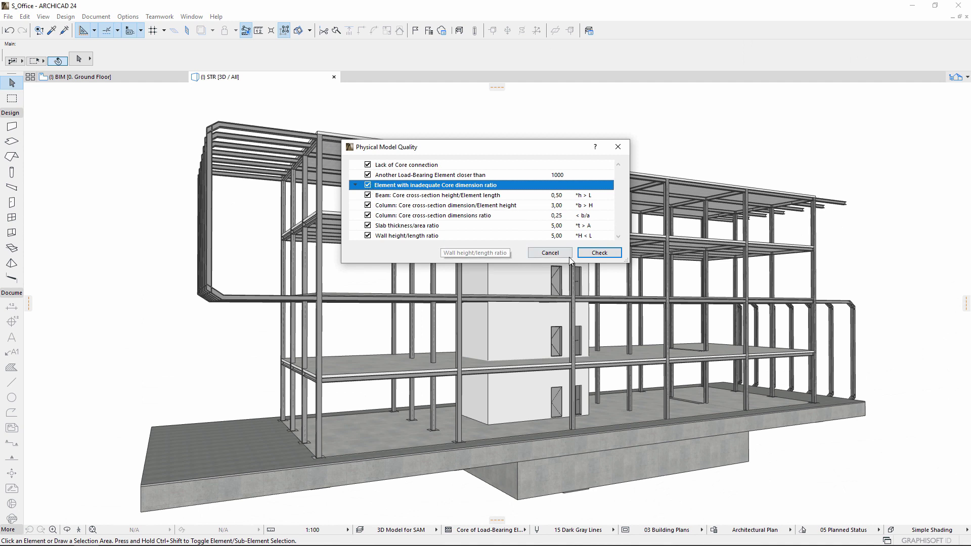
{"action": "left_click", "coordinate": [598, 253]}
Step: Show the three Lack of Core connection issues in the 3D view
{"action": "left_click", "coordinate": [74, 188]}
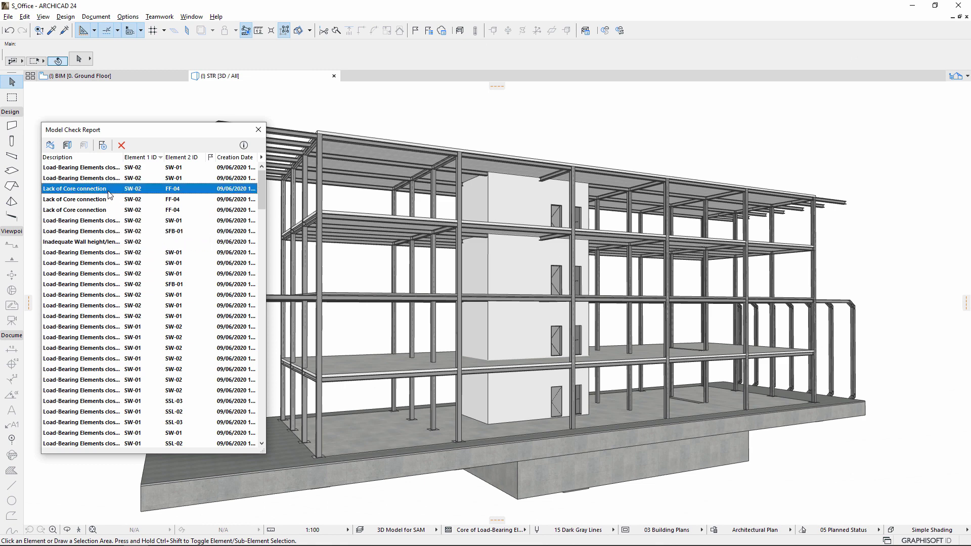
{"action": "left_click", "coordinate": [107, 210], "text": "shift"}
{"action": "right_click", "coordinate": [107, 210]}
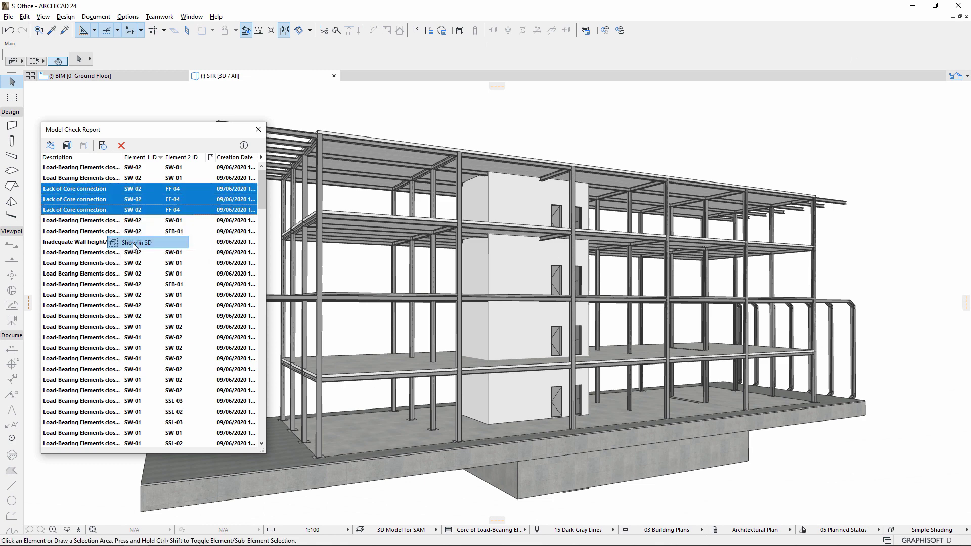
{"action": "left_click", "coordinate": [129, 235]}
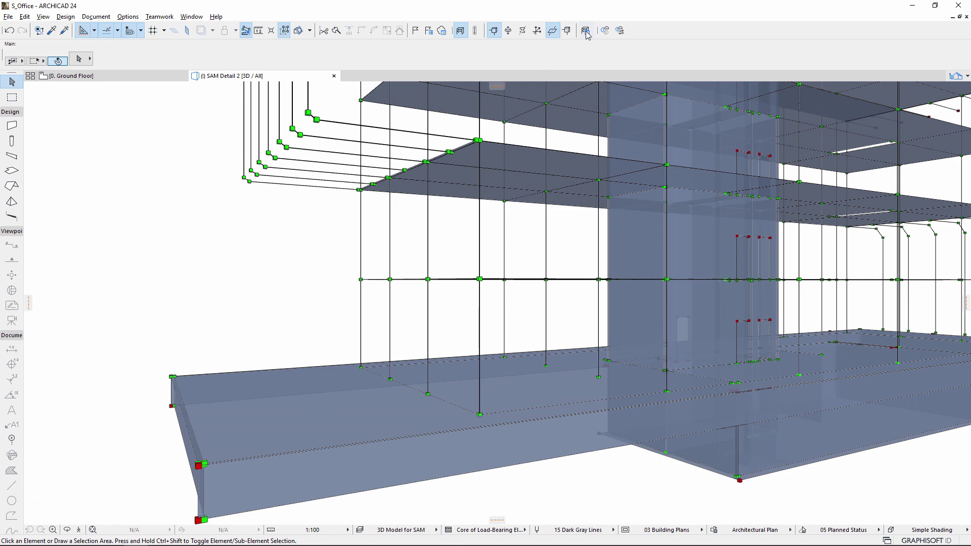
Step: Add a Beam-to-Column adjustment rule to Rule Set 3
{"action": "left_click", "coordinate": [587, 31]}
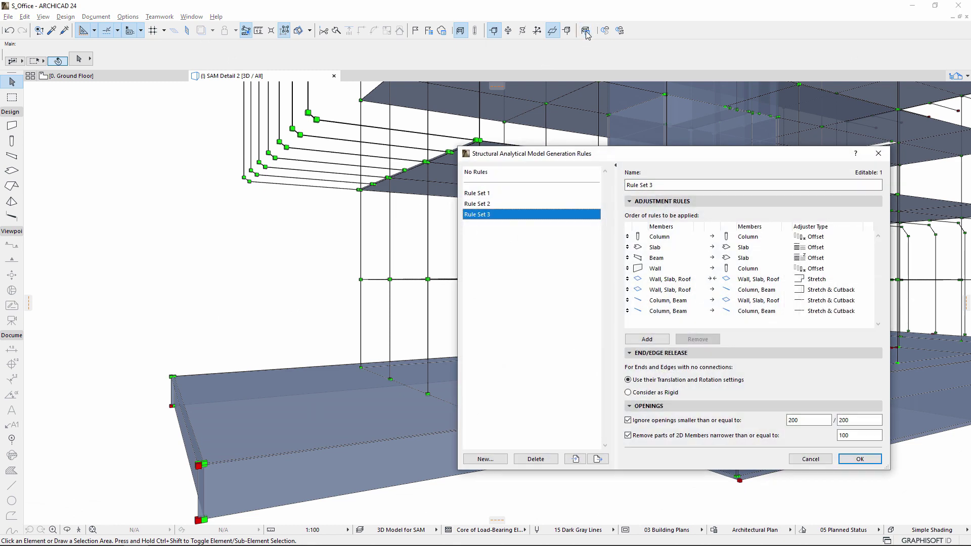
{"action": "left_click", "coordinate": [647, 340]}
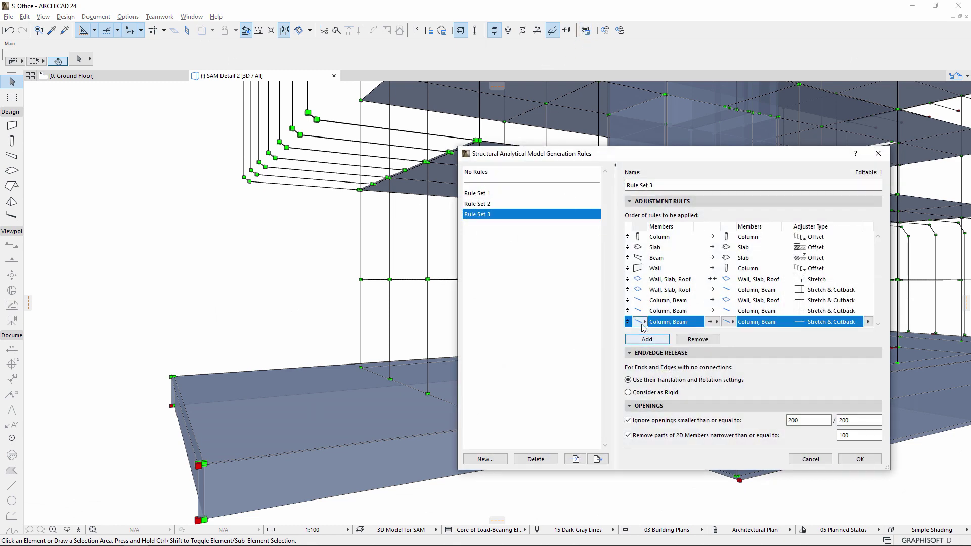
{"action": "left_click", "coordinate": [645, 322]}
{"action": "left_click", "coordinate": [673, 343]}
{"action": "left_click", "coordinate": [732, 321]}
{"action": "left_click", "coordinate": [763, 334]}
Step: Change the Wall, Slab, Roof rule to Stretch & Cutback and regenerate the model
{"action": "left_click", "coordinate": [868, 323]}
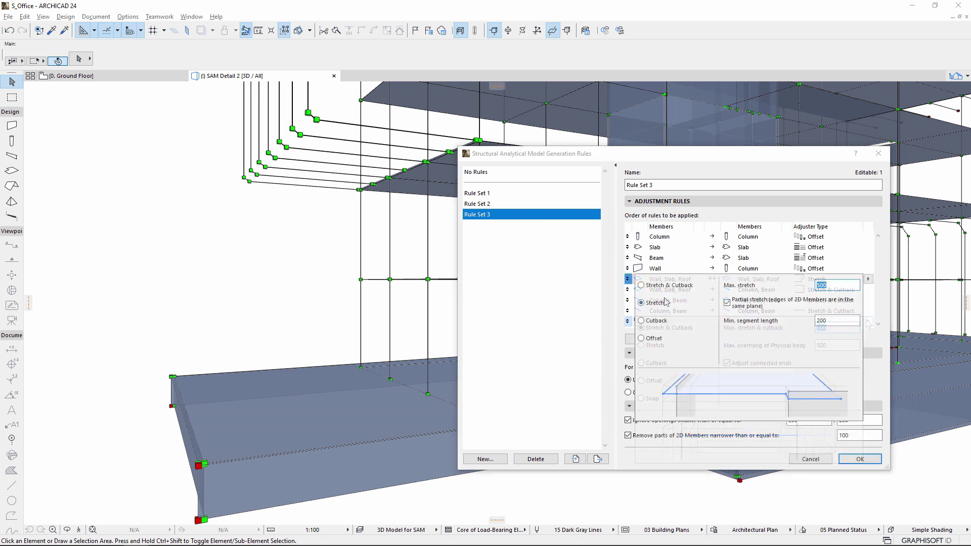
{"action": "left_click", "coordinate": [868, 279]}
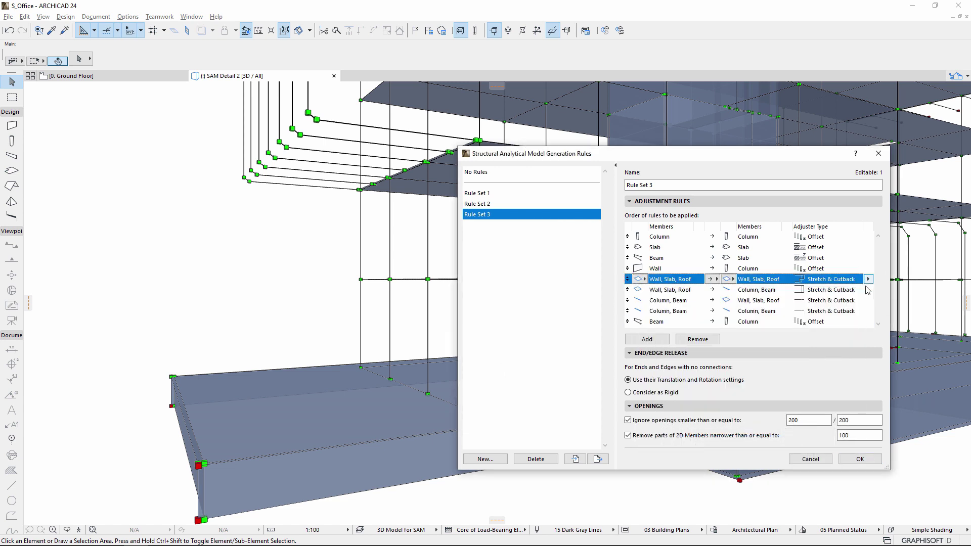
{"action": "left_click", "coordinate": [859, 460]}
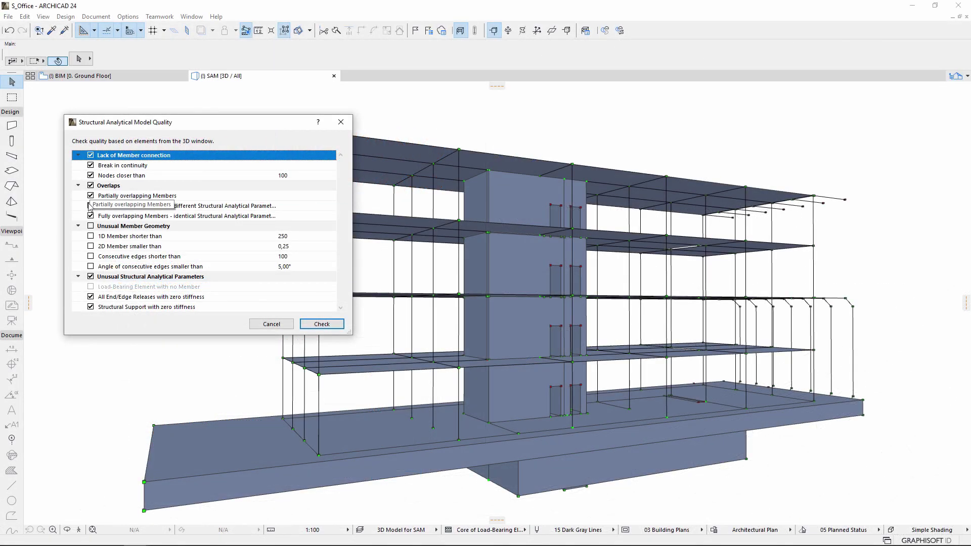
Step: Check the analytical model with overlap and parameter checks off and unusual member geometry on
{"action": "left_click", "coordinate": [90, 217]}
{"action": "left_click", "coordinate": [90, 225]}
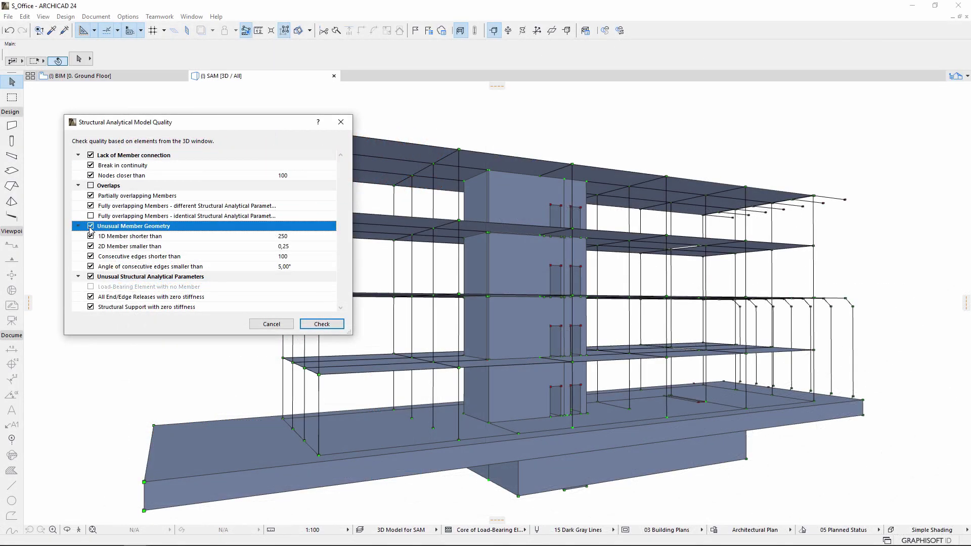
{"action": "left_click", "coordinate": [90, 276]}
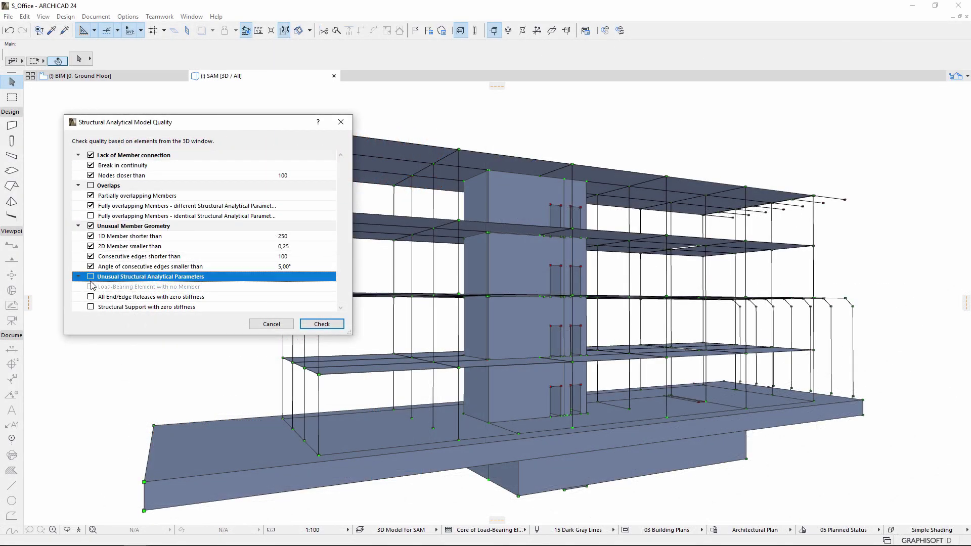
{"action": "left_click", "coordinate": [321, 324]}
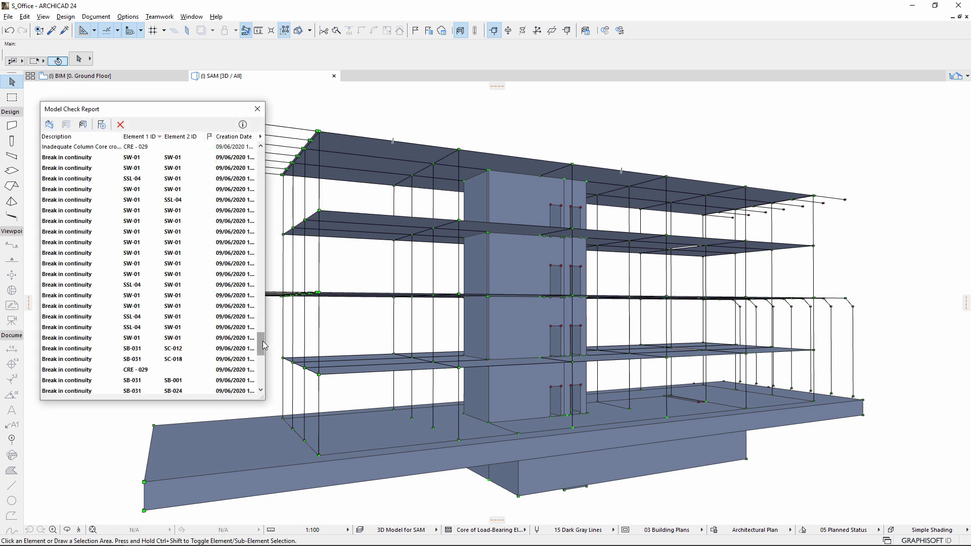
{"action": "left_click_drag", "start_coordinate": [263, 343], "coordinate": [262, 380]}
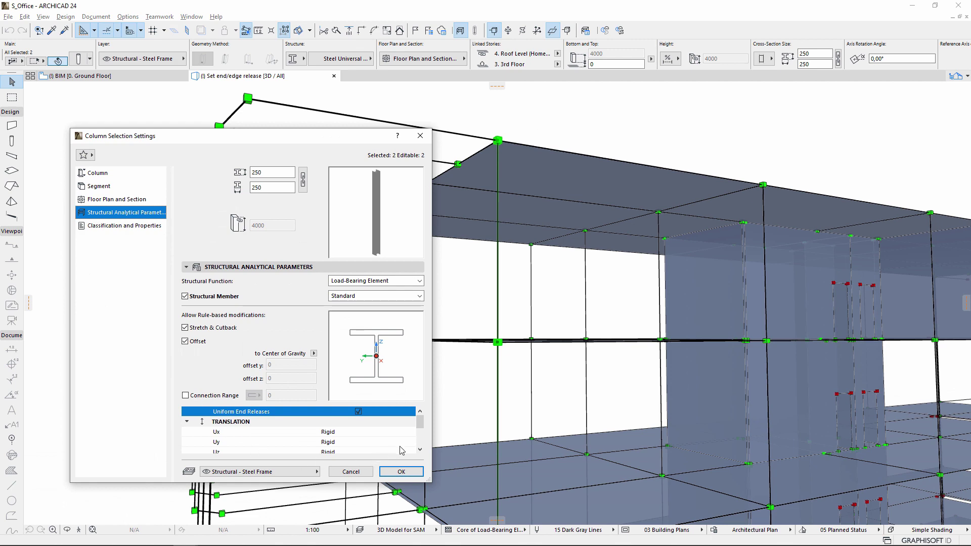
Step: Change the Uy end release of the two columns from Rigid to Custom
{"action": "left_click", "coordinate": [403, 443]}
{"action": "left_click", "coordinate": [434, 457]}
{"action": "left_click", "coordinate": [402, 473]}
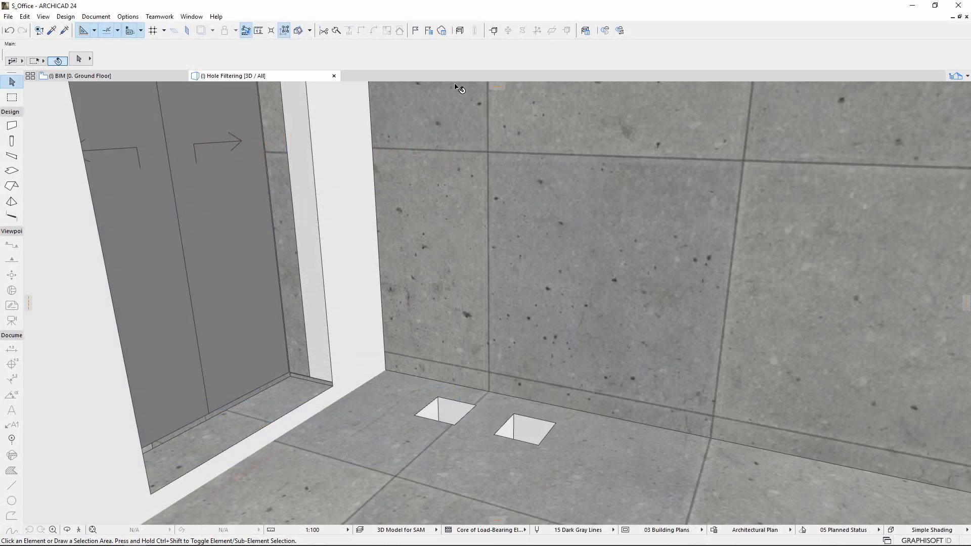
Step: Ignore openings up to 200×200 and remove 2D member parts up to 100 wide
{"action": "left_click", "coordinate": [458, 33]}
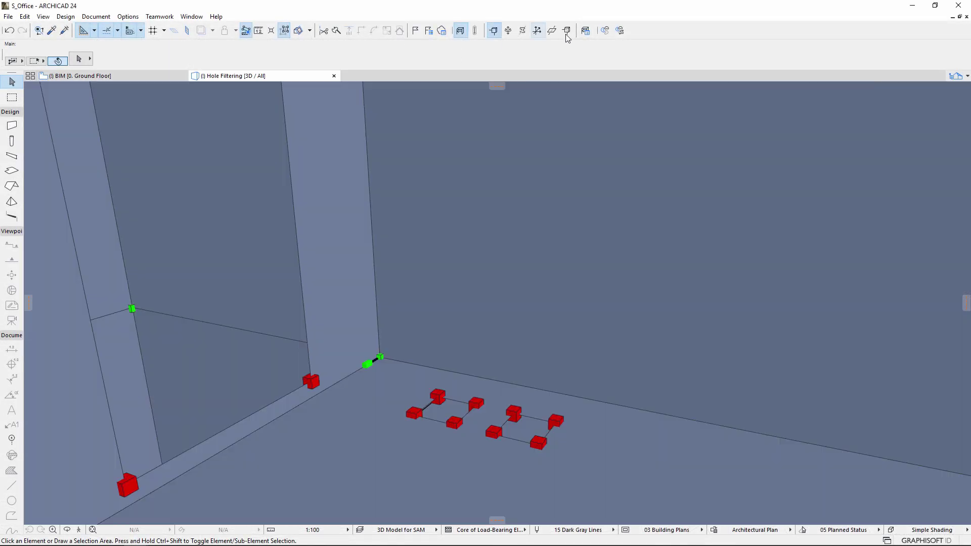
{"action": "left_click", "coordinate": [586, 31]}
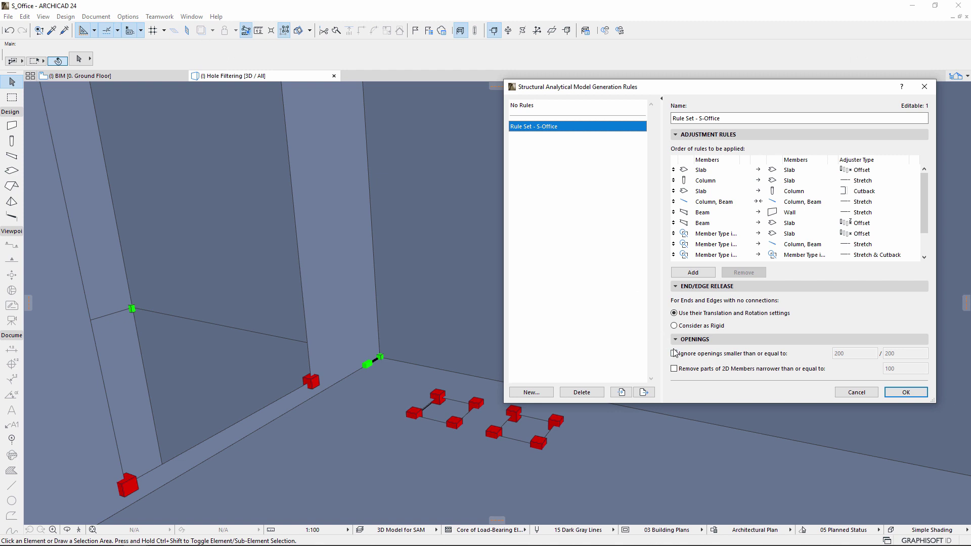
{"action": "left_click", "coordinate": [674, 353]}
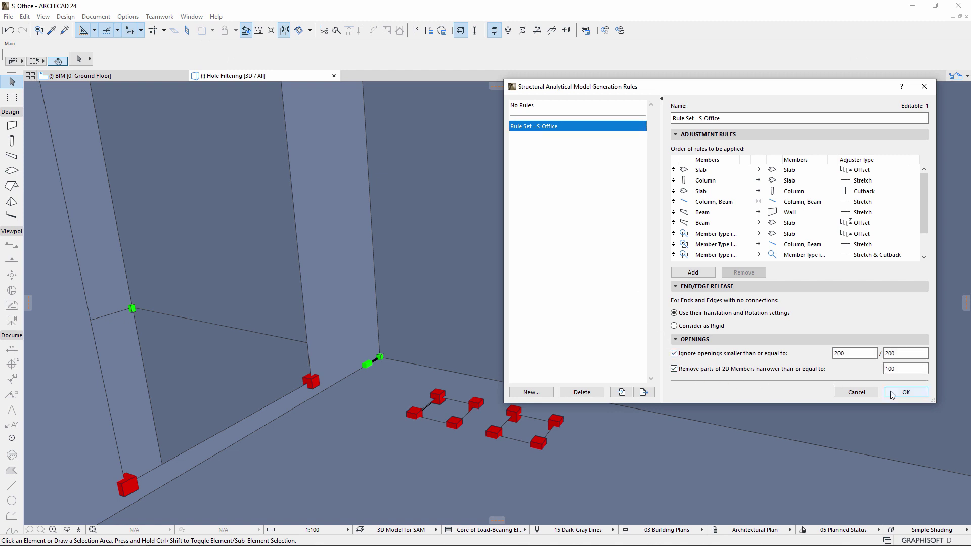
{"action": "left_click", "coordinate": [907, 393]}
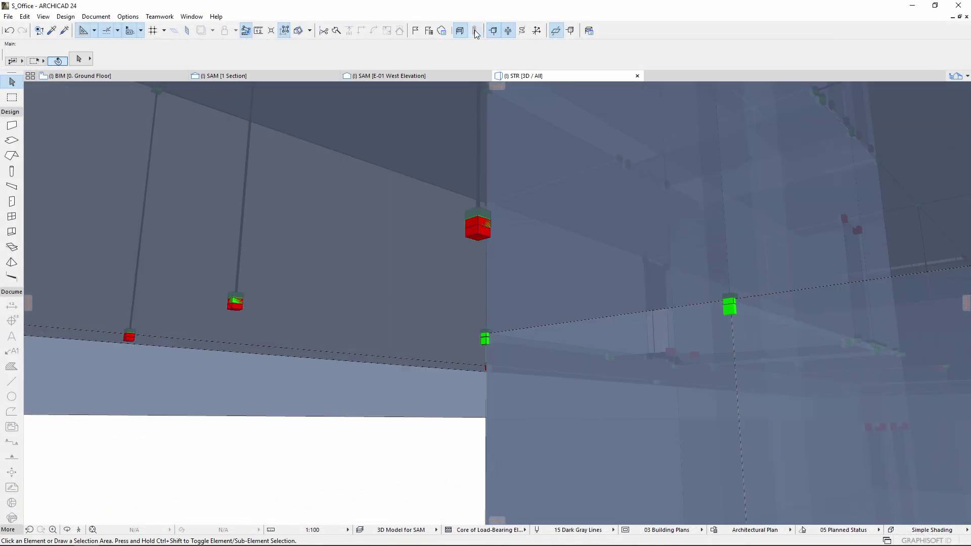
Step: Place point supports at the two unsupported column nodes
{"action": "left_click", "coordinate": [12, 262]}
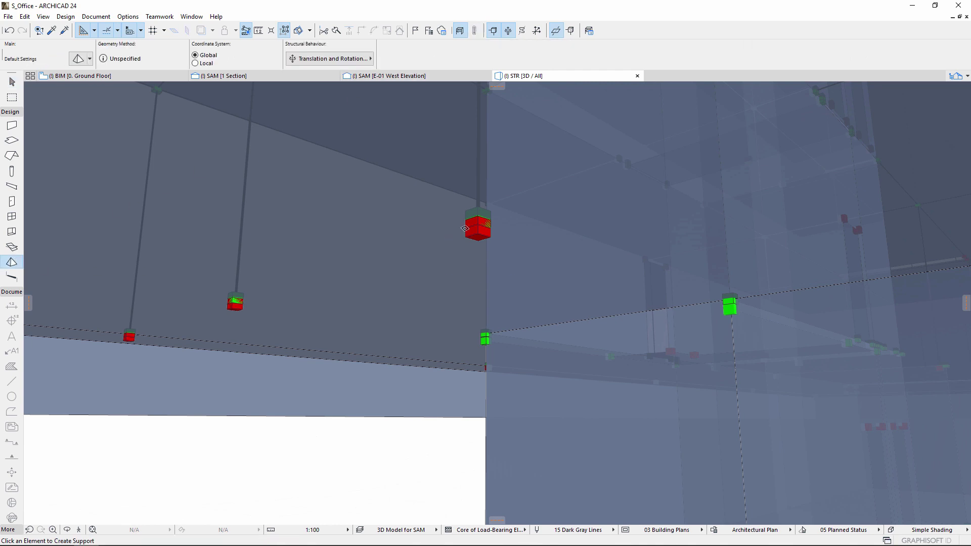
{"action": "left_click", "coordinate": [479, 227]}
{"action": "left_click", "coordinate": [235, 306]}
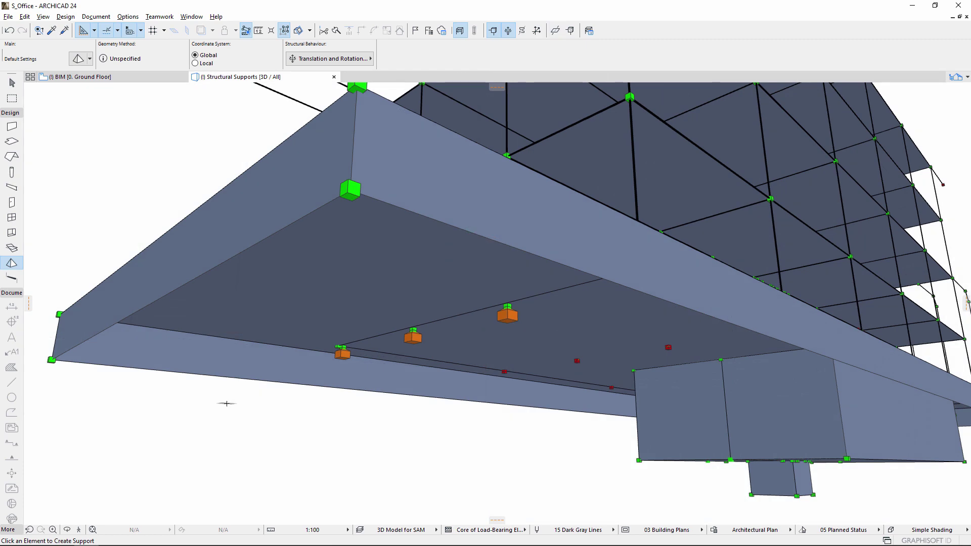
Step: Add surface supports to the ground slab and along its edge
{"action": "left_click", "coordinate": [226, 404]}
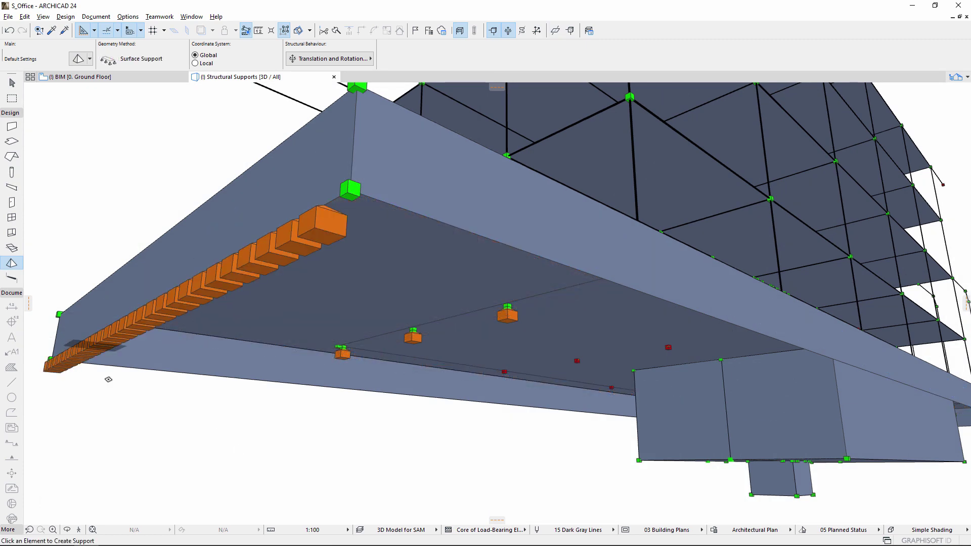
{"action": "left_click", "coordinate": [359, 391]}
{"action": "left_click", "coordinate": [476, 29]}
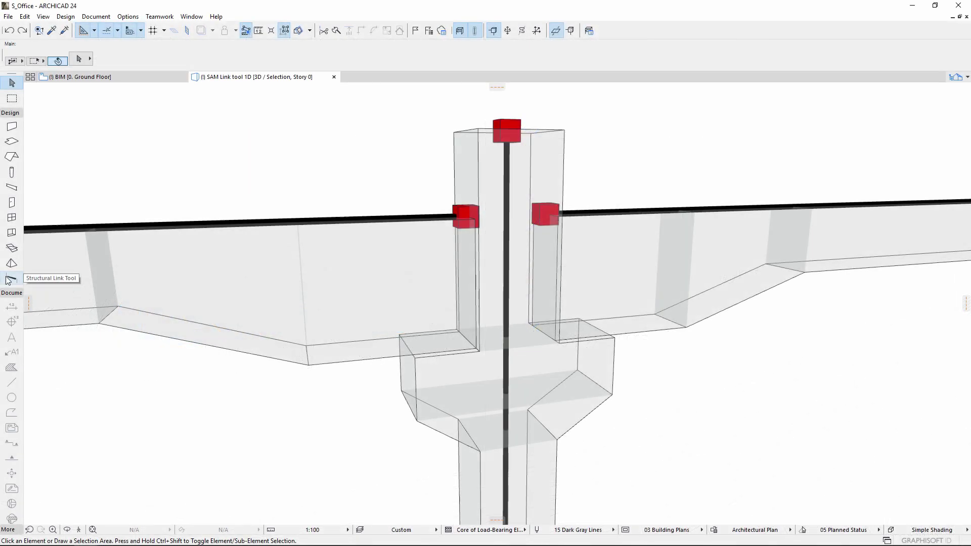
Step: Link both beam end nodes to the column node with rigid 1D structural links
{"action": "left_click", "coordinate": [12, 280]}
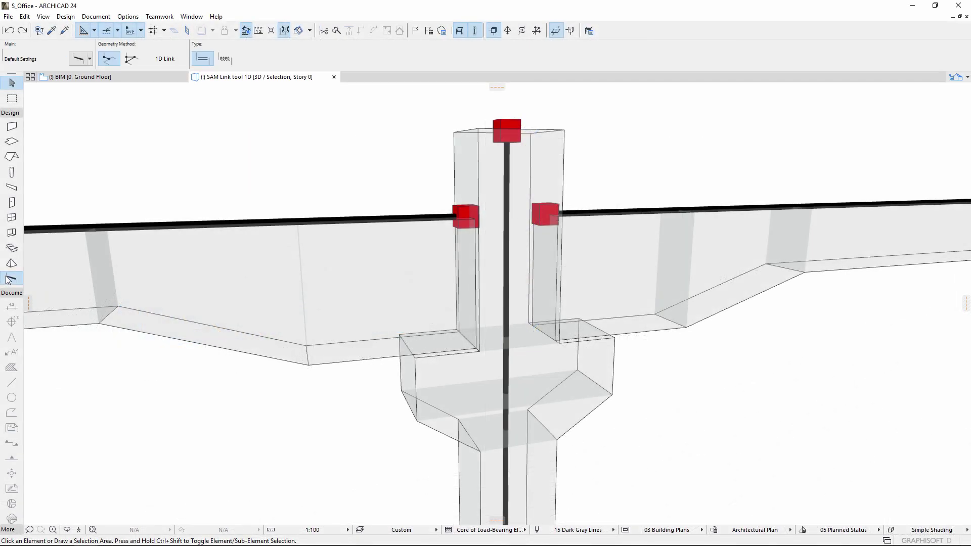
{"action": "left_click", "coordinate": [475, 31]}
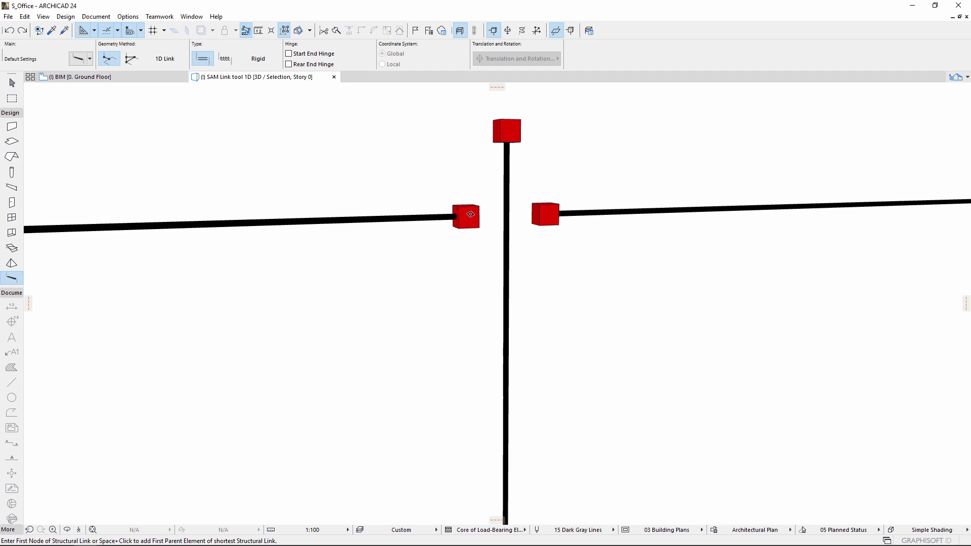
{"action": "left_click", "coordinate": [470, 215]}
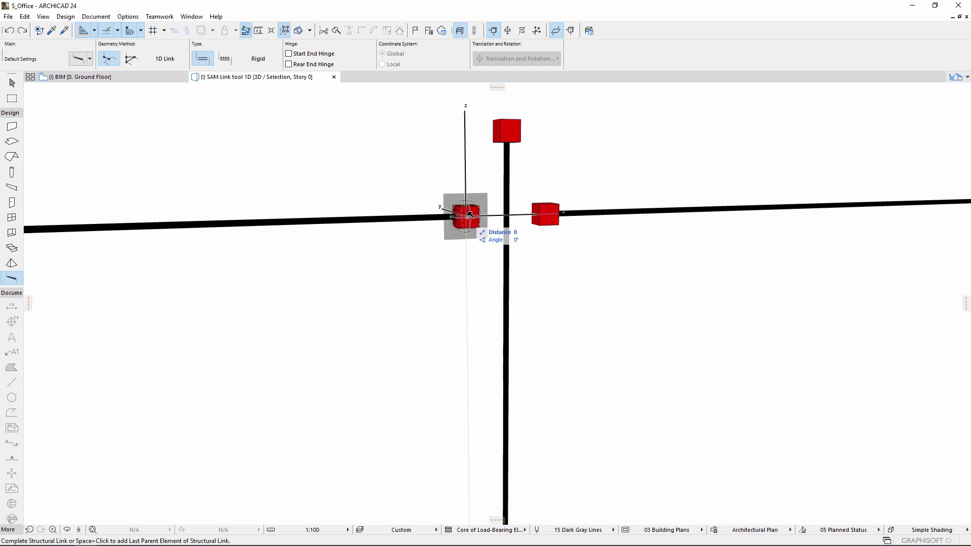
{"action": "left_click", "coordinate": [506, 215]}
{"action": "left_click", "coordinate": [507, 214]}
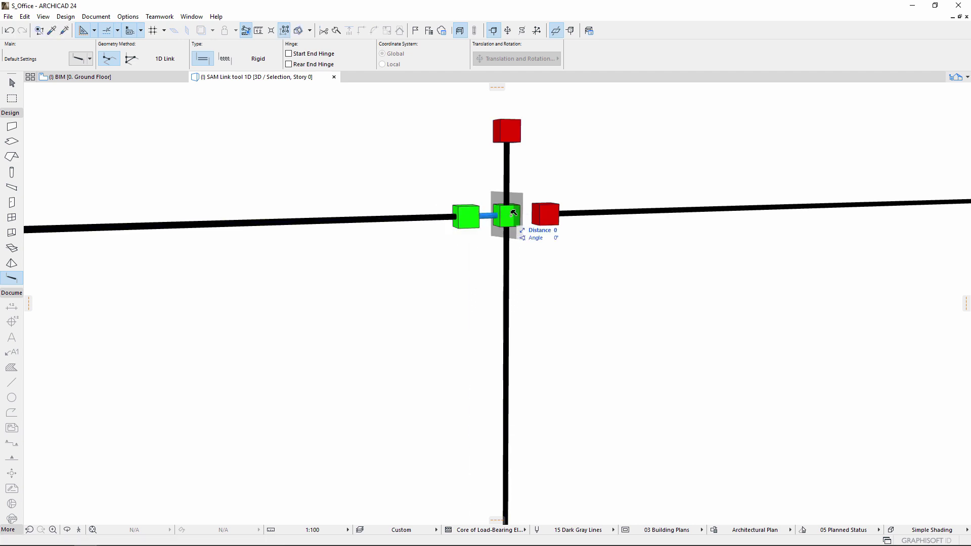
{"action": "left_click", "coordinate": [547, 215]}
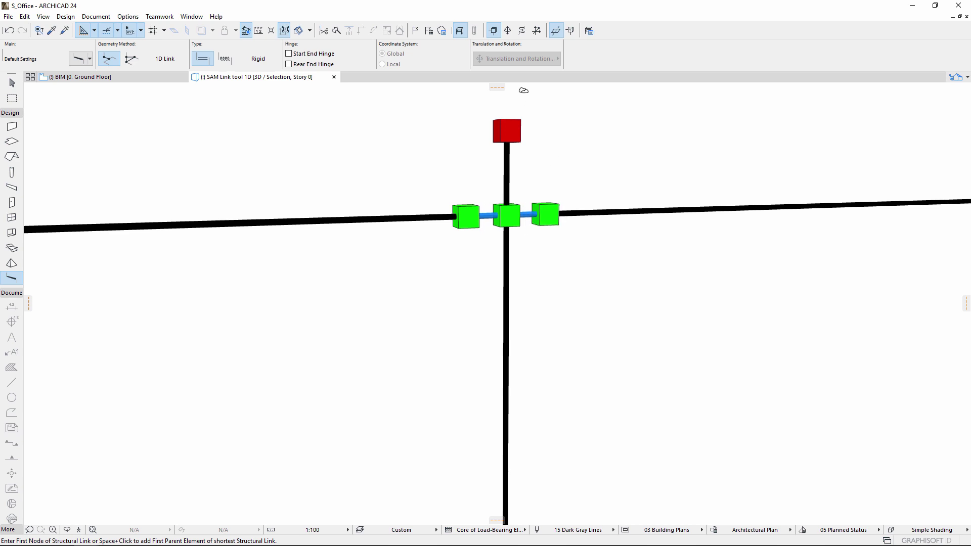
Step: Connect neighbouring ribs of the ribbed slab with a surface link
{"action": "left_click", "coordinate": [477, 30]}
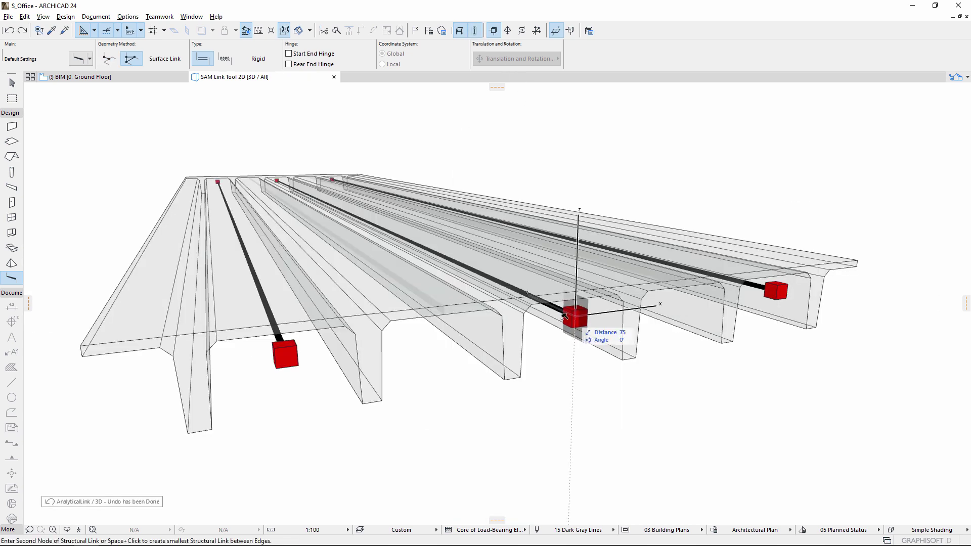
{"action": "left_click", "coordinate": [575, 315]}
{"action": "left_click", "coordinate": [275, 177]}
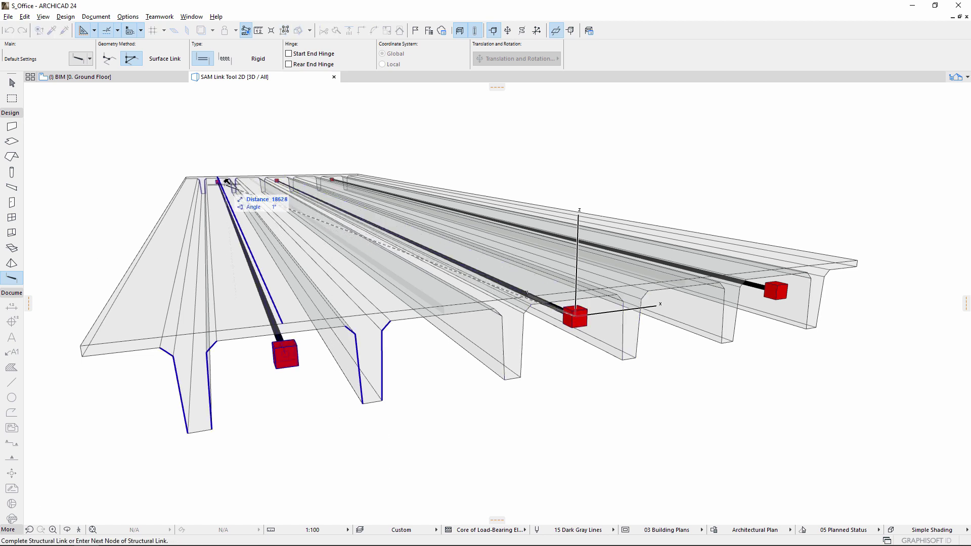